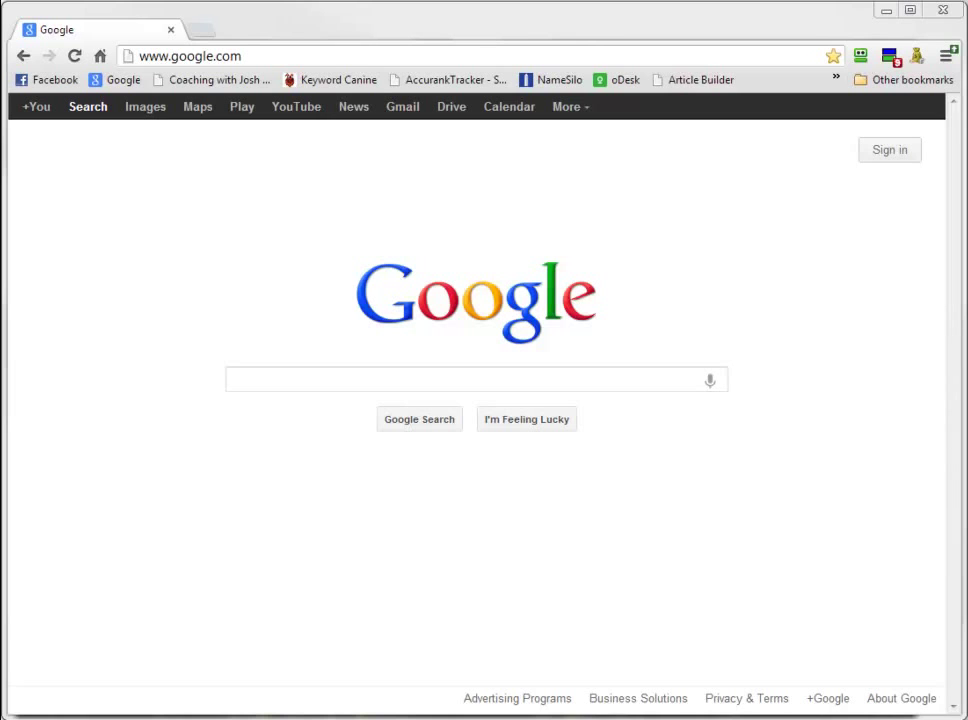
Open a new incognito window and load google.com in it
{"action": "left_click", "coordinate": [726, 296]}
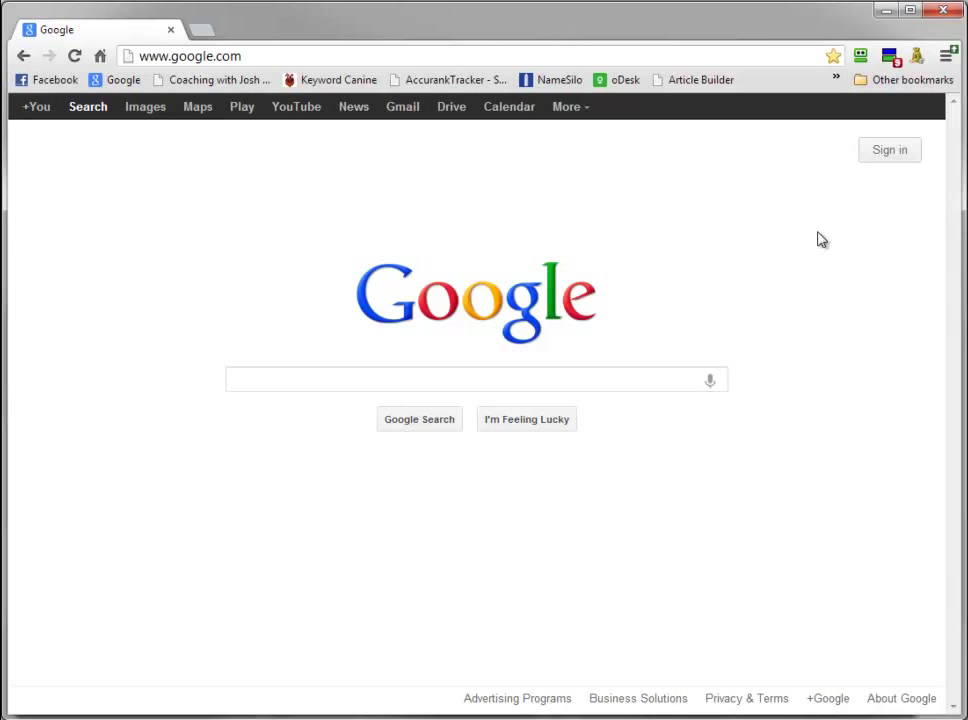
{"action": "left_click", "coordinate": [943, 56]}
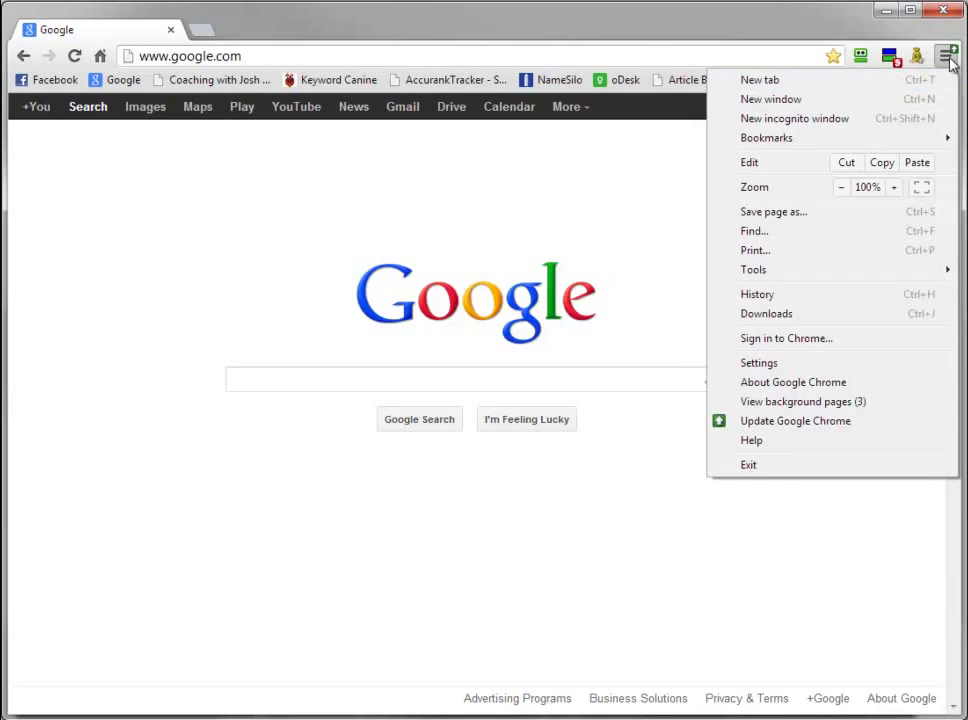
{"action": "left_click", "coordinate": [793, 119]}
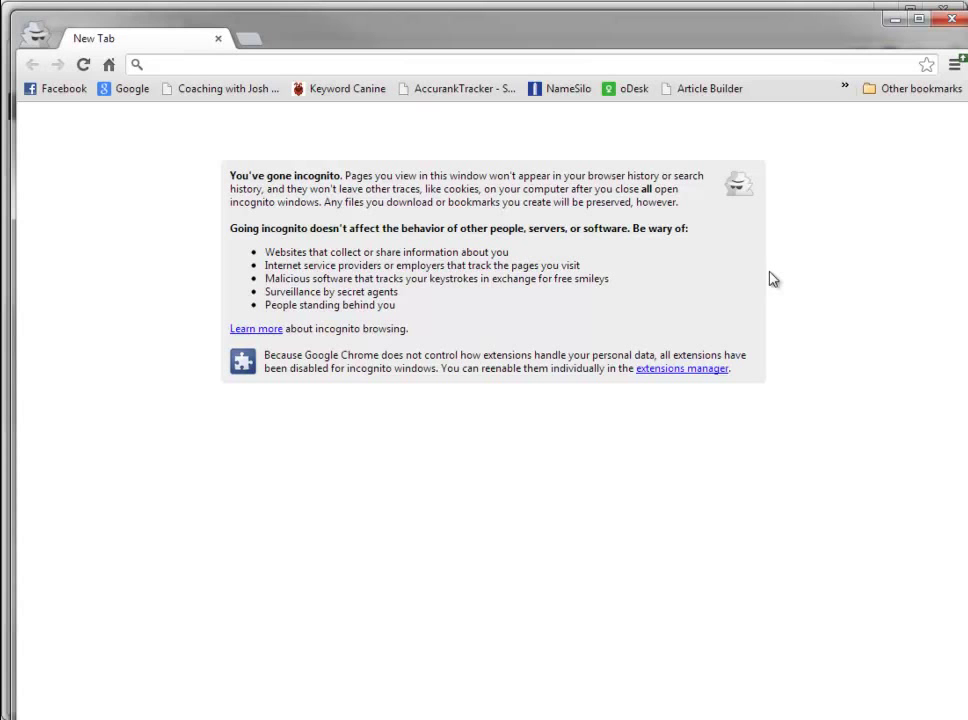
{"action": "left_click", "coordinate": [390, 66]}
{"action": "type", "text": "google.com"}
{"action": "key", "text": "Return"}
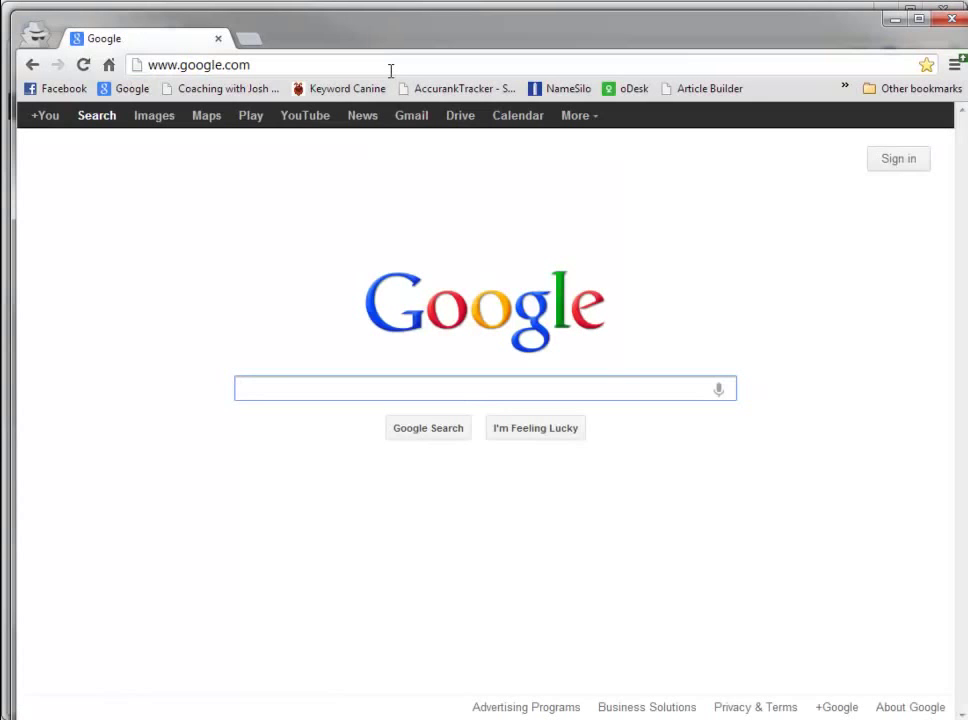
Search Google for "dog training tips" and look through the ads and organic results
{"action": "type", "text": "dog training tips"}
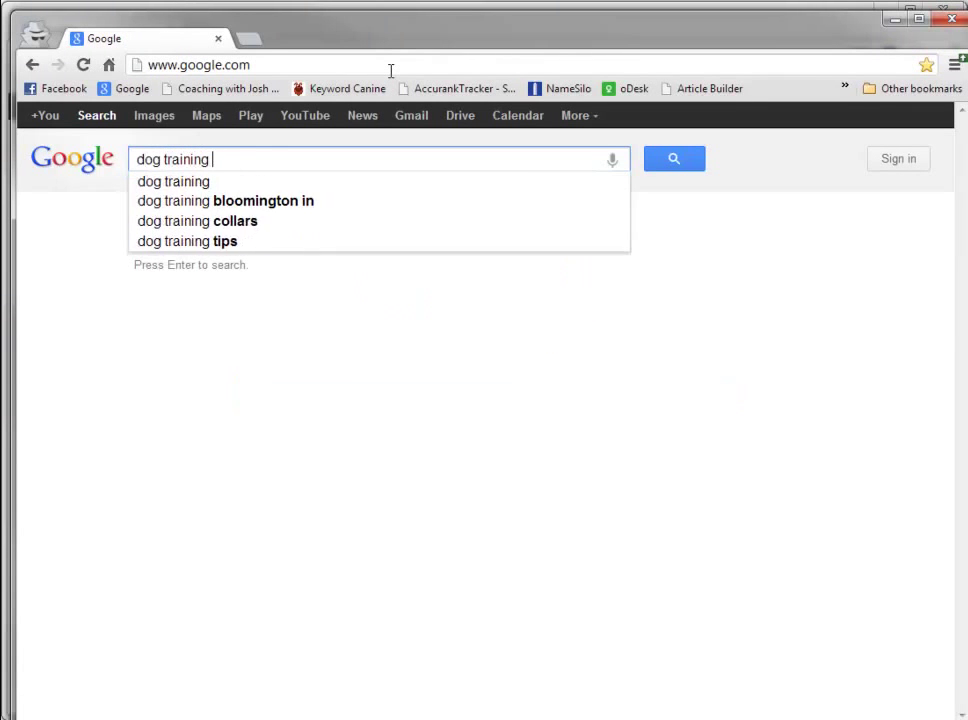
{"action": "key", "text": "Return"}
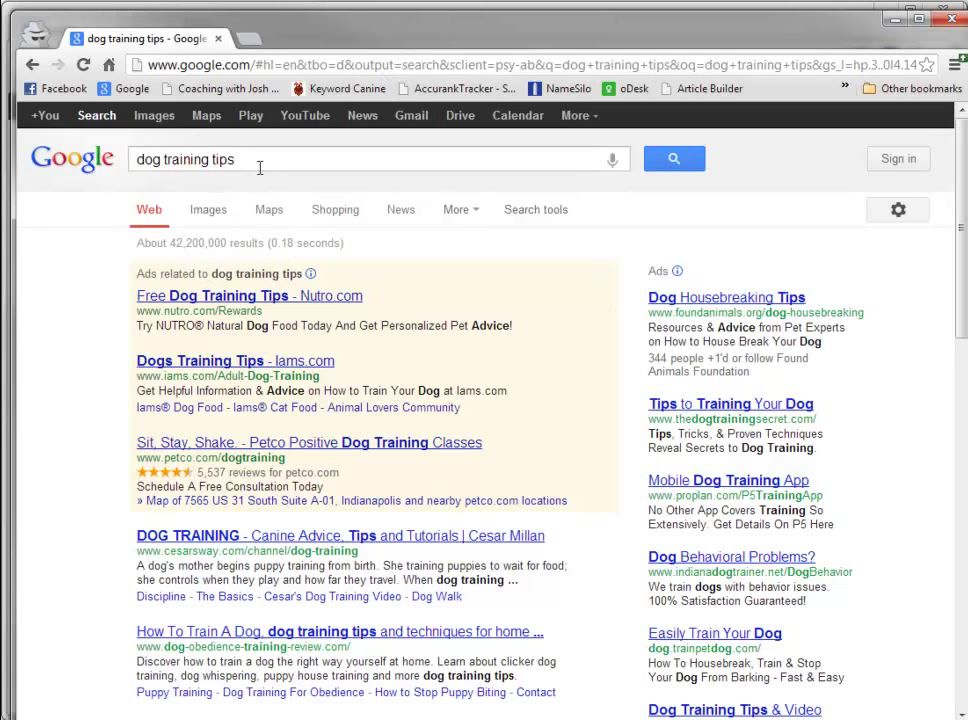
{"action": "scroll", "coordinate": [101, 314], "scroll_direction": "down", "scroll_amount": 2}
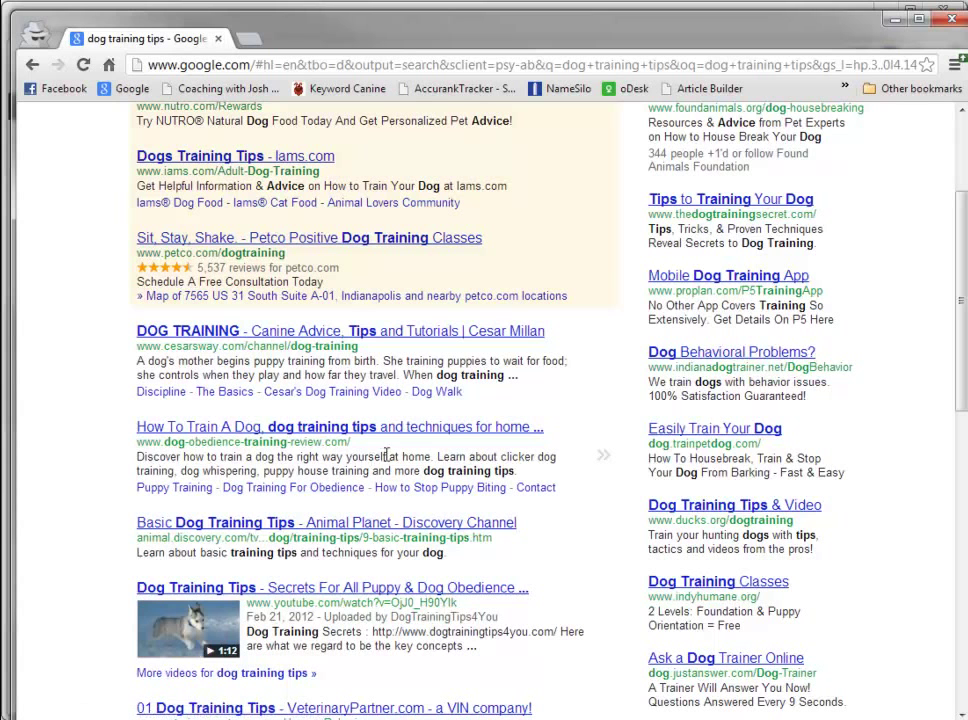
{"action": "scroll", "coordinate": [368, 449], "scroll_direction": "down", "scroll_amount": 2}
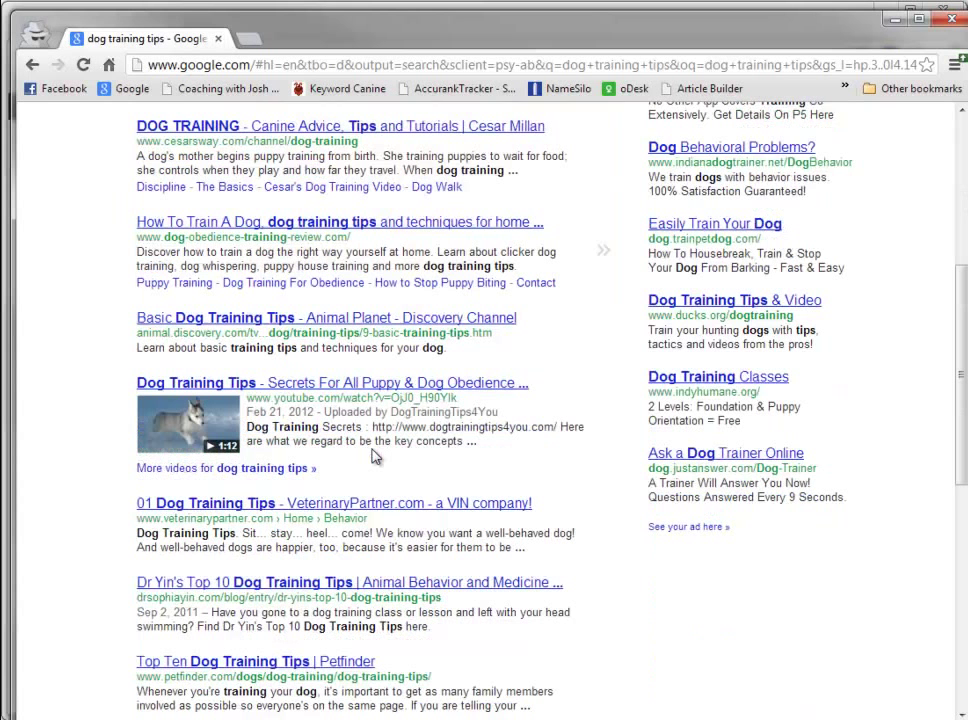
{"action": "scroll", "coordinate": [262, 512], "scroll_direction": "down", "scroll_amount": 4}
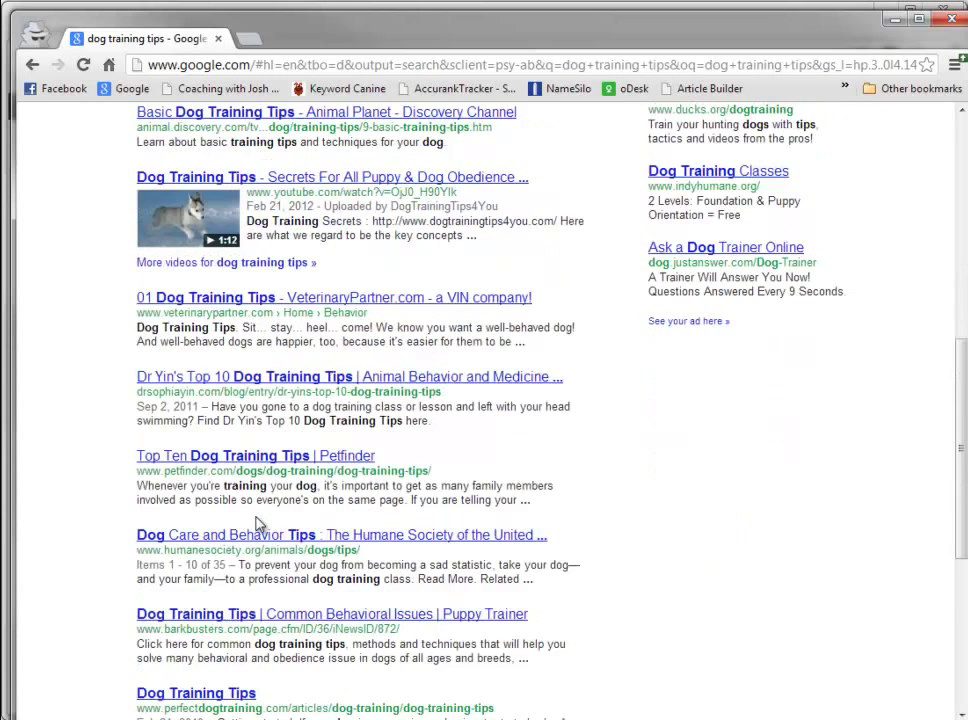
{"action": "scroll", "coordinate": [278, 506], "scroll_direction": "up", "scroll_amount": 4}
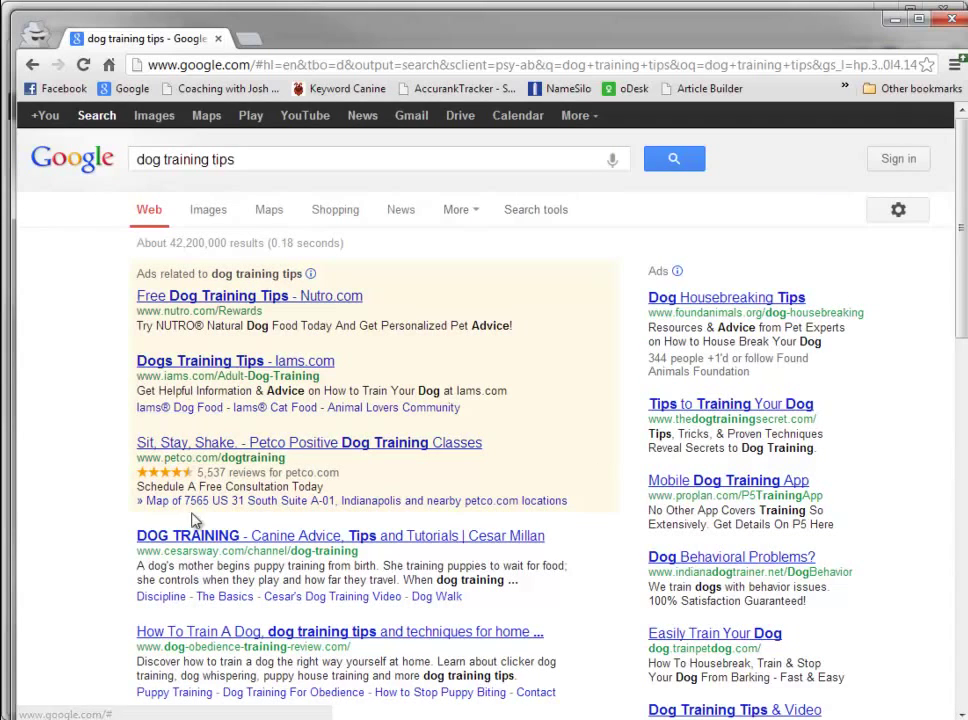
{"action": "scroll", "coordinate": [194, 519], "scroll_direction": "down", "scroll_amount": 3}
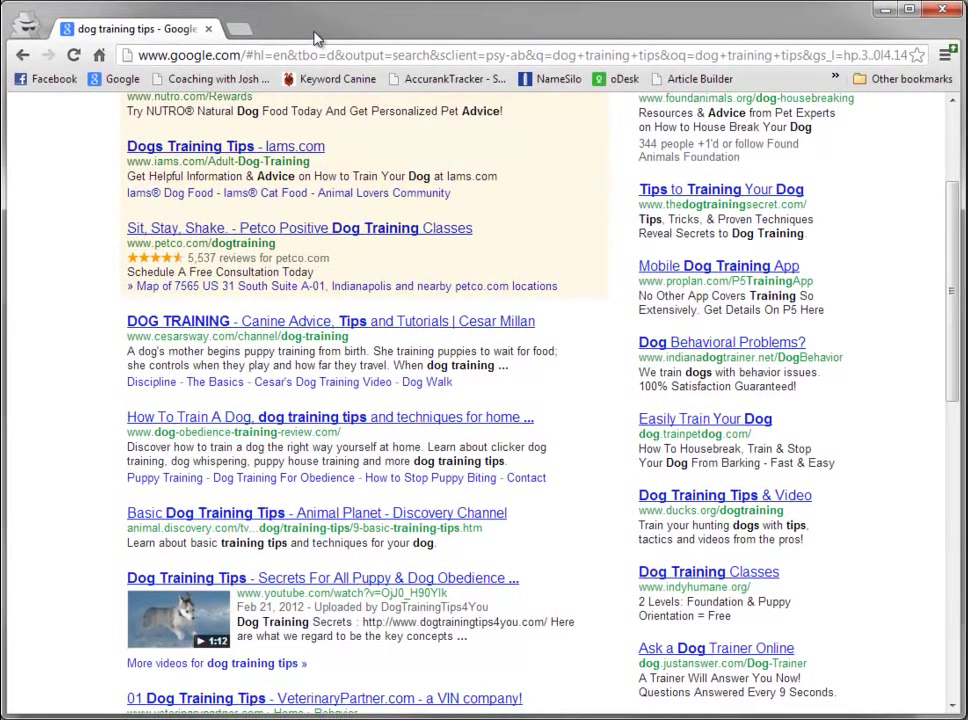
Load google.co.uk in the incognito window in place of the search results
{"action": "left_click", "coordinate": [317, 60]}
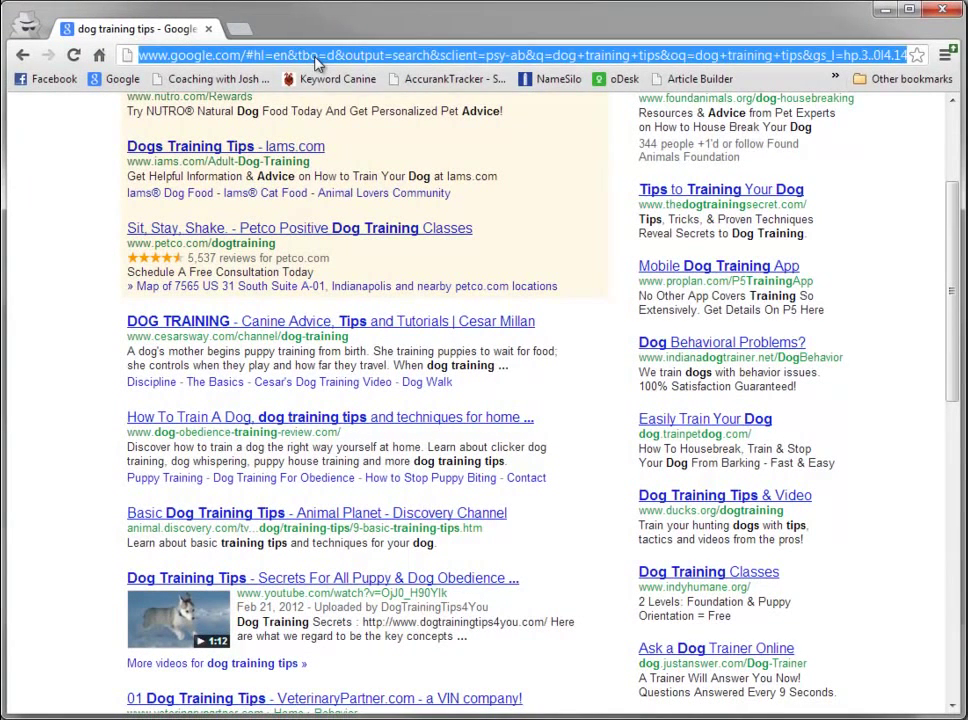
{"action": "type", "text": "google.co.uk"}
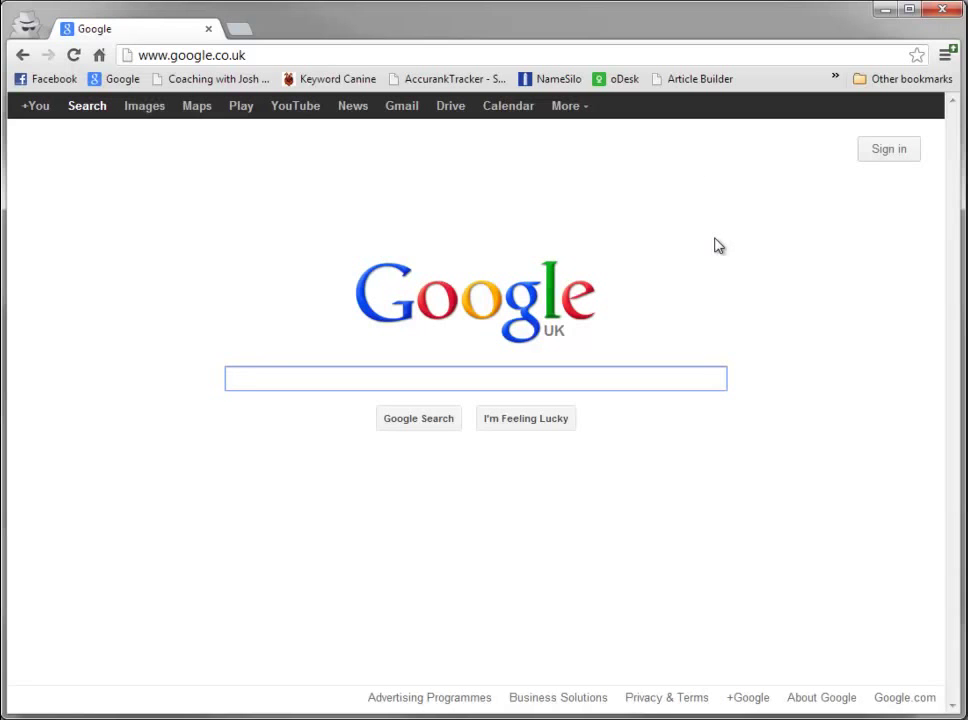
Return to google.com and search for "uk proxies"
{"action": "left_click", "coordinate": [122, 80]}
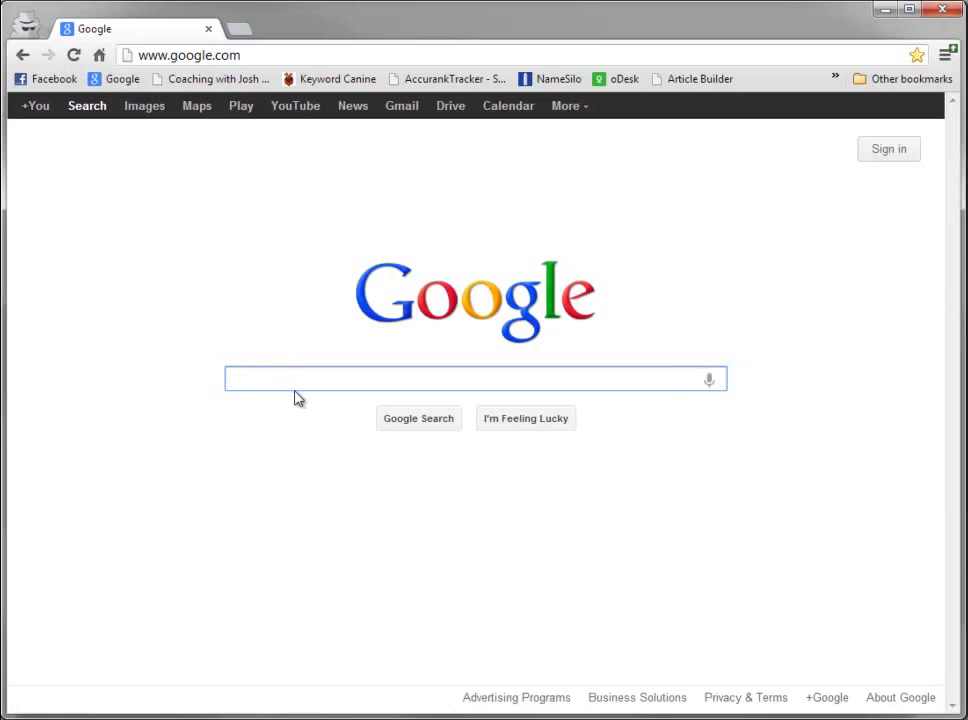
{"action": "type", "text": "ik pr"}
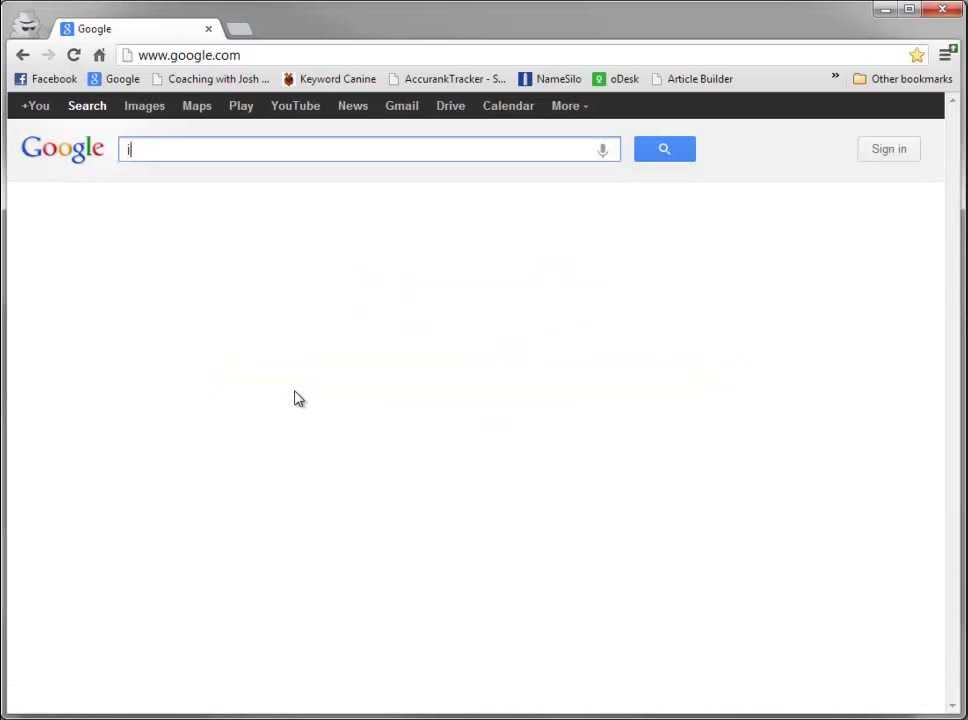
{"action": "key", "text": "BackSpace"}
{"action": "key", "text": "BackSpace"}
{"action": "key", "text": "BackSpace"}
{"action": "key", "text": "BackSpace"}
{"action": "key", "text": "BackSpace"}
{"action": "type", "text": "uk proxies"}
{"action": "key", "text": "Return"}
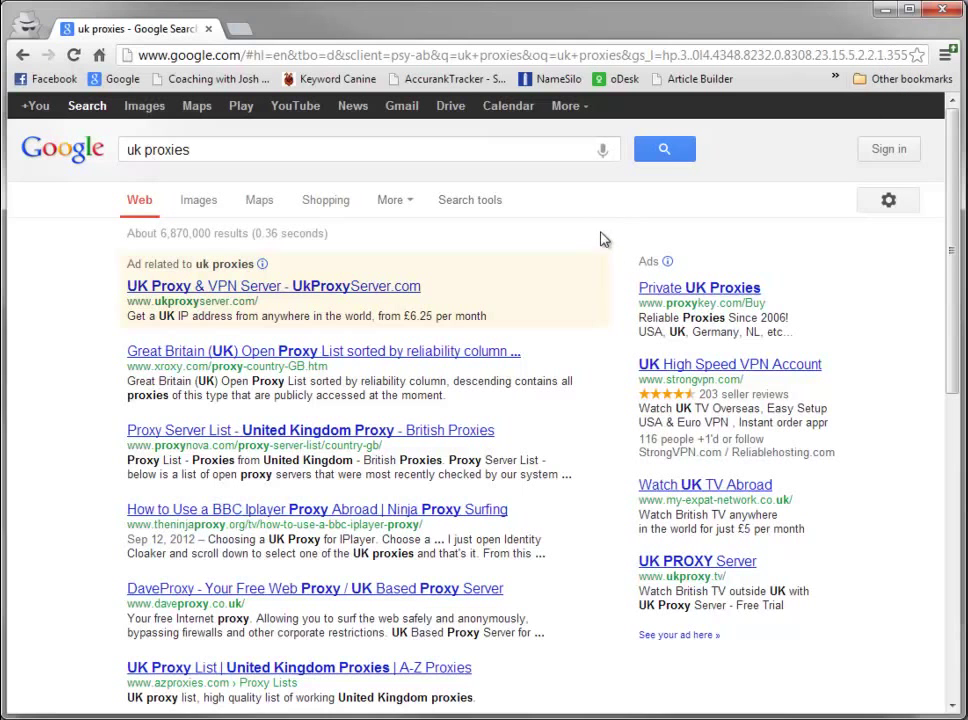
Leave the proxy search results and load google.co.uk
{"action": "left_click", "coordinate": [86, 108]}
{"action": "left_click", "coordinate": [172, 57]}
{"action": "type", "text": "google.co.u"}
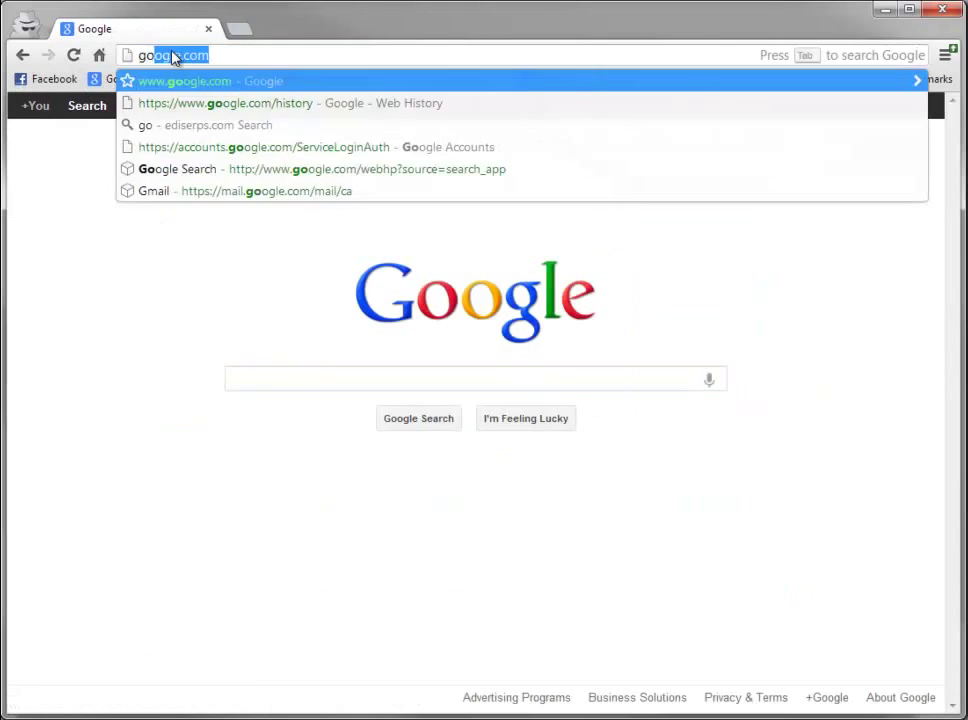
{"action": "type", "text": "k"}
{"action": "key", "text": "Return"}
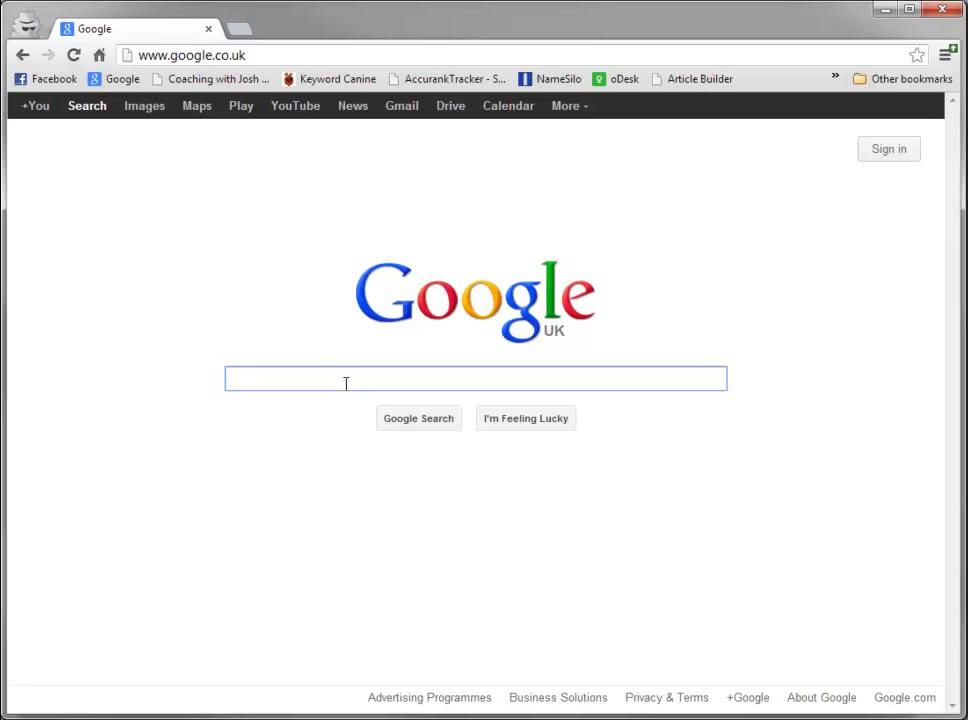
Bring up the Notepad note holding the proxy address and port, move it aside, and return to the browser
{"action": "key", "text": "alt+Tab"}
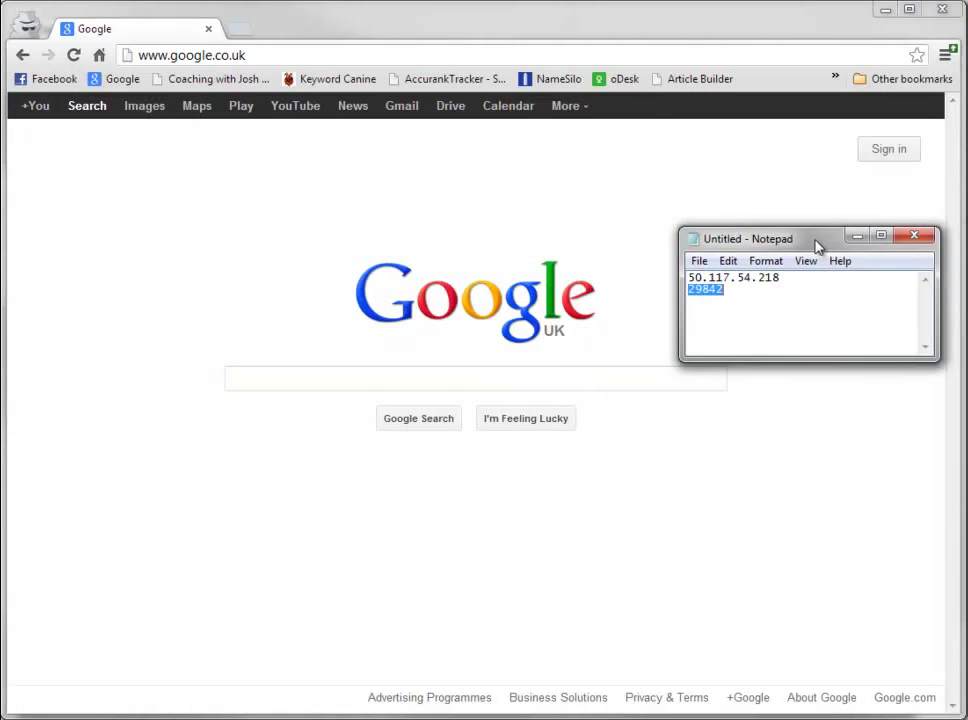
{"action": "left_click_drag", "start_coordinate": [804, 244], "coordinate": [967, 150]}
{"action": "left_click", "coordinate": [557, 230]}
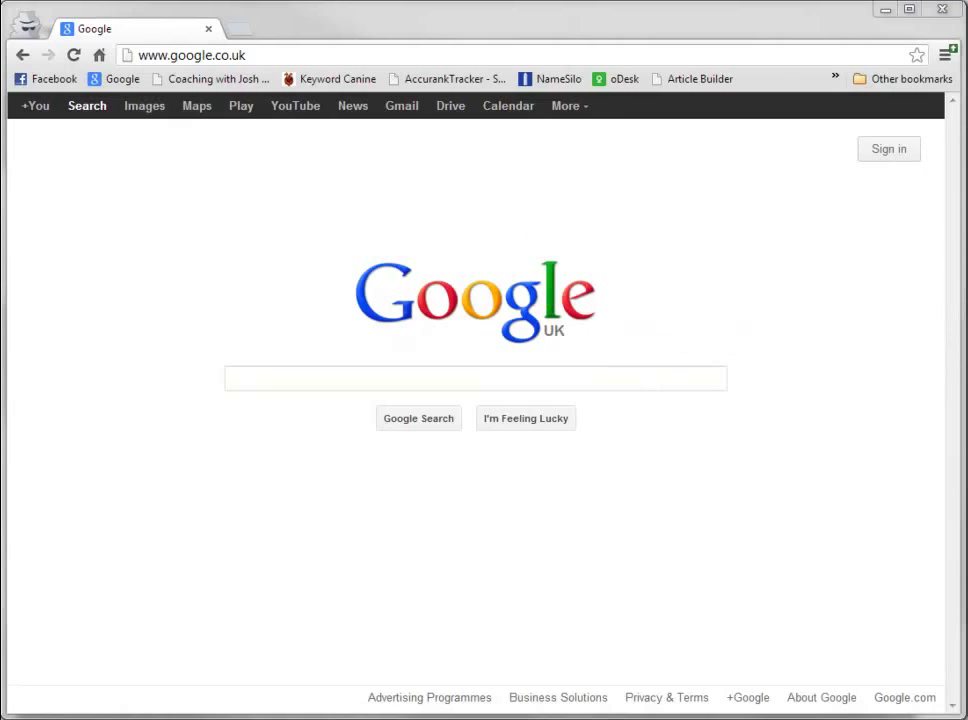
Open the Chrome settings page and expand the advanced settings to reach the Network section
{"action": "left_click", "coordinate": [942, 58]}
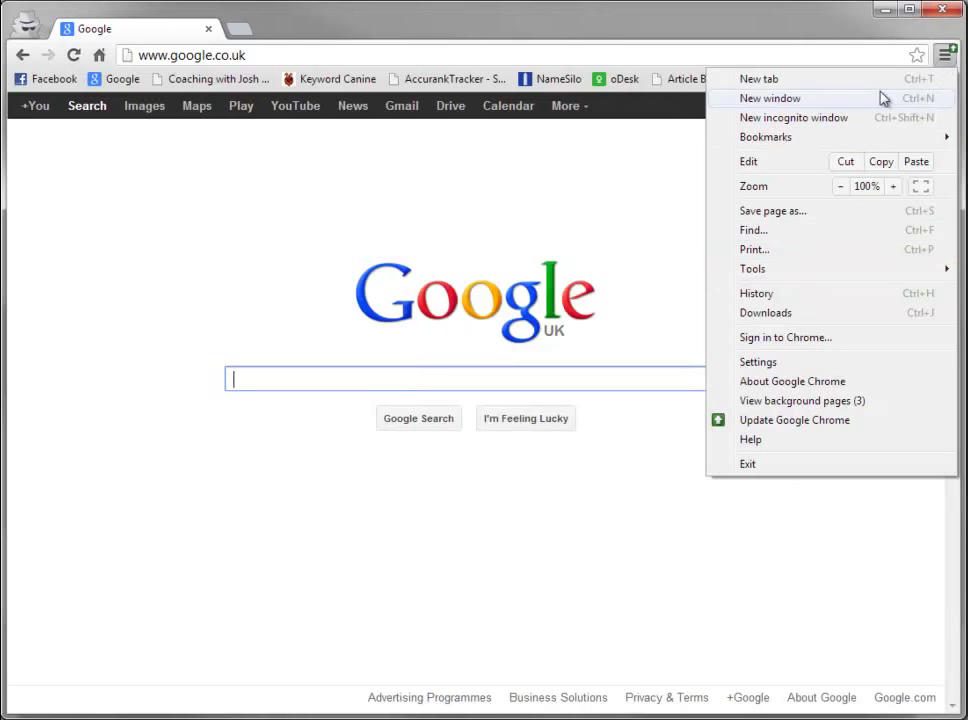
{"action": "left_click", "coordinate": [767, 364]}
{"action": "scroll", "coordinate": [560, 490], "scroll_direction": "down", "scroll_amount": 3}
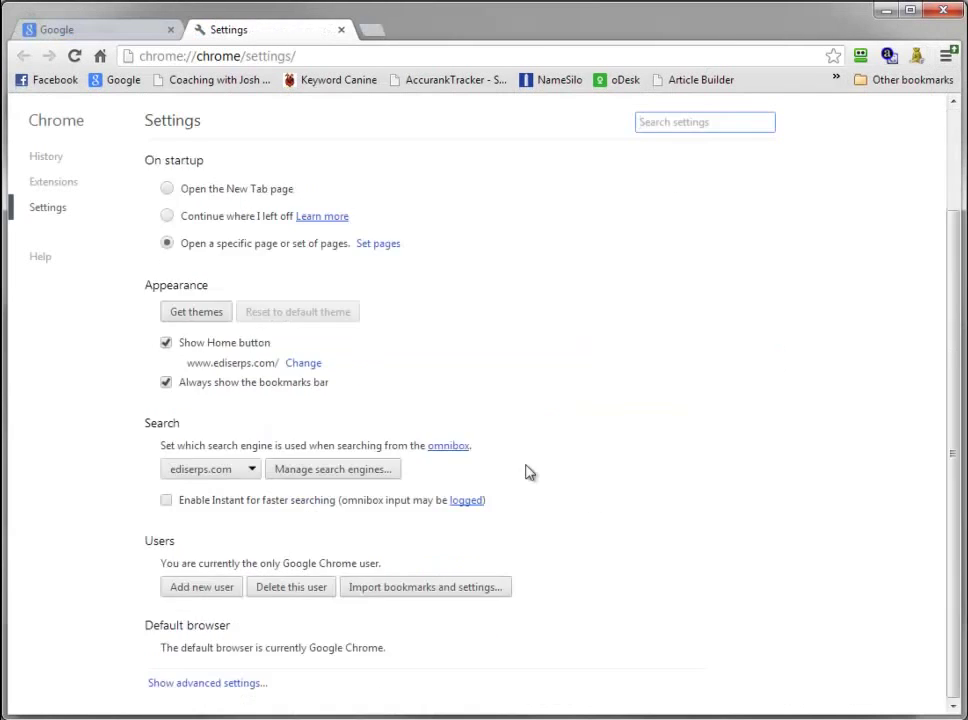
{"action": "left_click", "coordinate": [190, 689]}
{"action": "scroll", "coordinate": [303, 530], "scroll_direction": "down", "scroll_amount": 5}
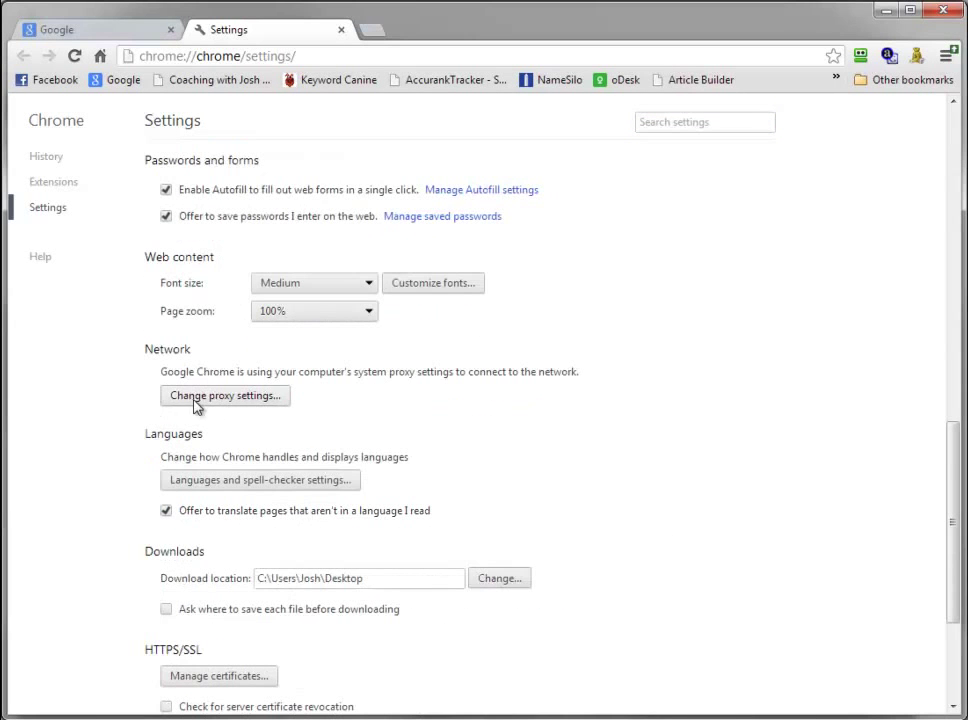
Open the system proxy settings from the Network section and bring up the LAN settings
{"action": "left_click", "coordinate": [240, 397]}
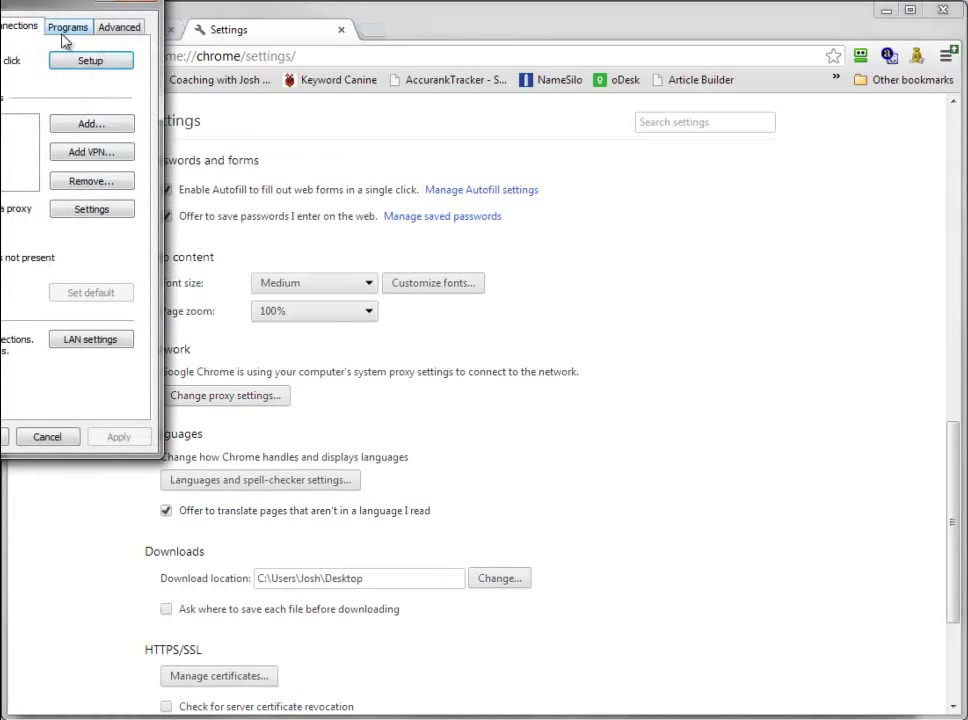
{"action": "left_click_drag", "start_coordinate": [58, 15], "coordinate": [415, 91]}
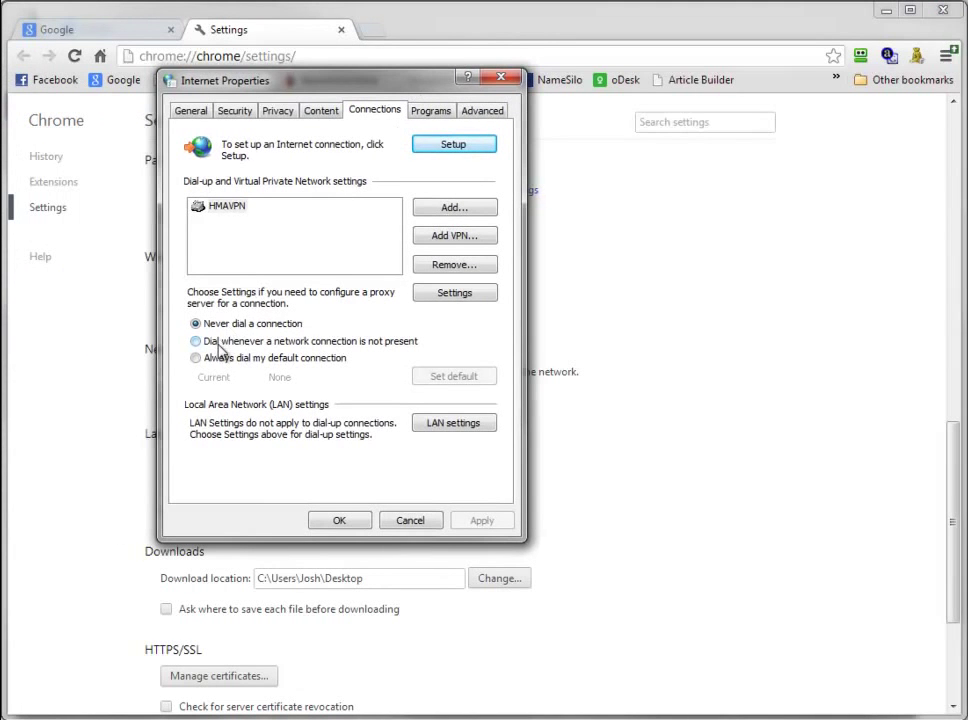
{"action": "left_click", "coordinate": [447, 425]}
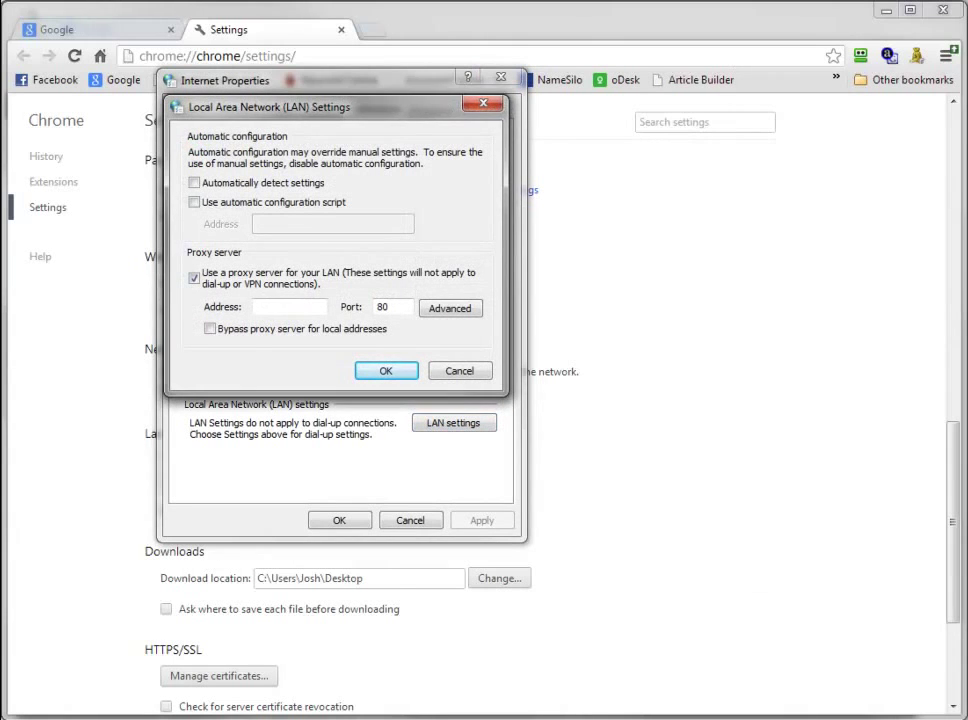
Copy 50.117.54.218 from the Notepad note into the LAN proxy server address
{"action": "left_click_drag", "start_coordinate": [962, 140], "coordinate": [790, 185]}
{"action": "left_click_drag", "start_coordinate": [691, 235], "coordinate": [784, 225]}
{"action": "key", "text": "ctrl+c"}
{"action": "left_click", "coordinate": [288, 307]}
{"action": "key", "text": "ctrl+v"}
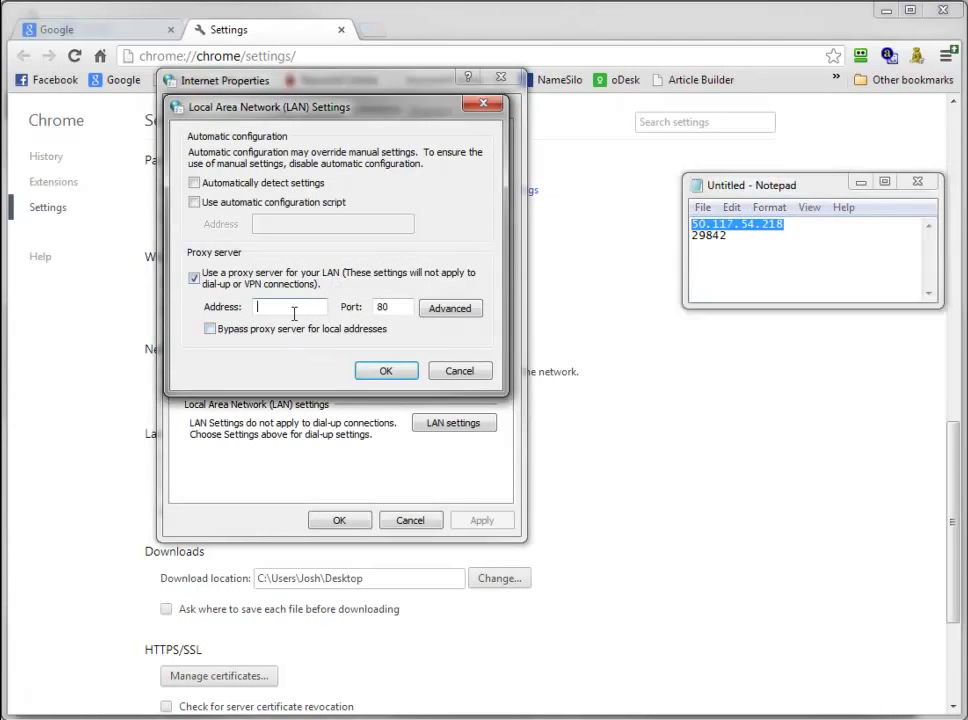
Set the proxy port to 29842, copied from the Notepad note, and accept the LAN settings
{"action": "left_click_drag", "start_coordinate": [691, 236], "coordinate": [727, 236]}
{"action": "key", "text": "ctrl+c"}
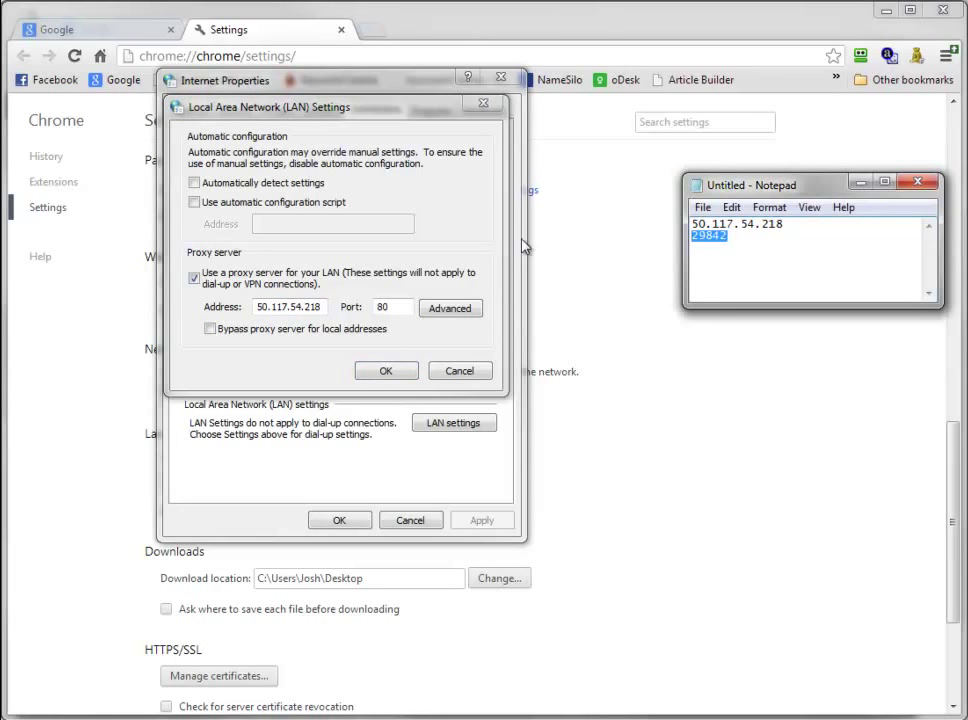
{"action": "left_click_drag", "start_coordinate": [405, 307], "coordinate": [329, 314]}
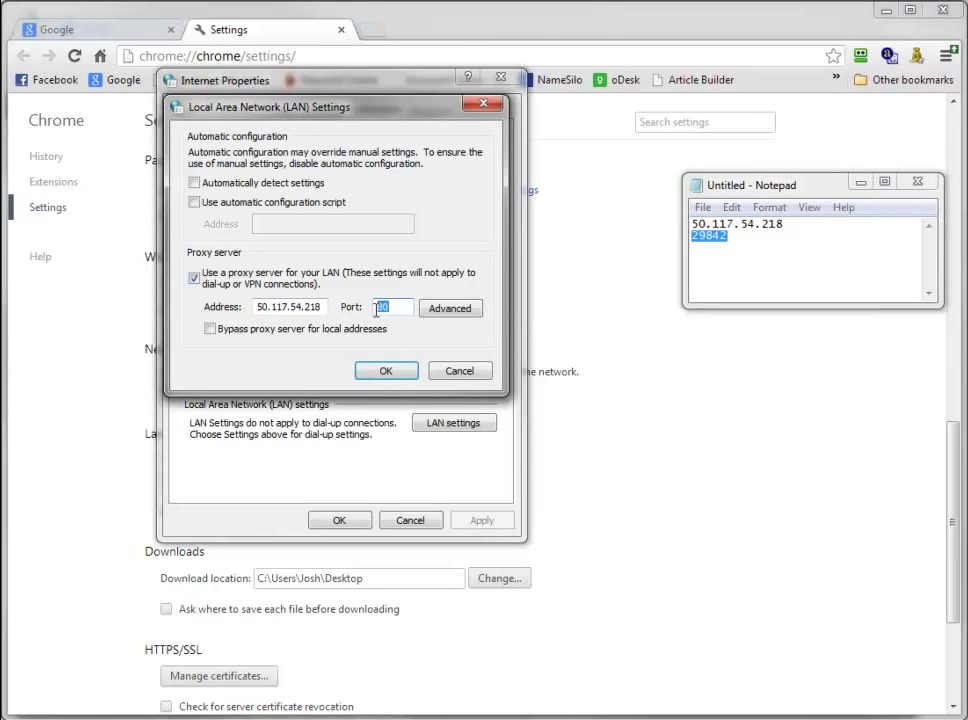
{"action": "key", "text": "ctrl+v"}
{"action": "left_click", "coordinate": [380, 372]}
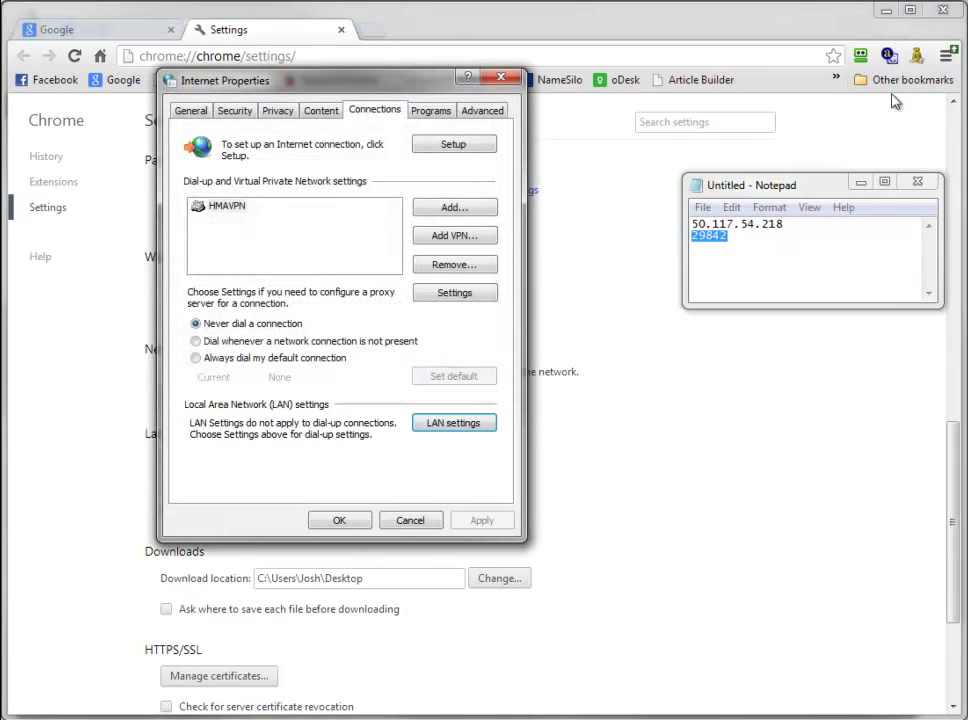
Minimize Notepad, accept the Internet Properties, and reload the Google page through the proxy
{"action": "left_click", "coordinate": [860, 182]}
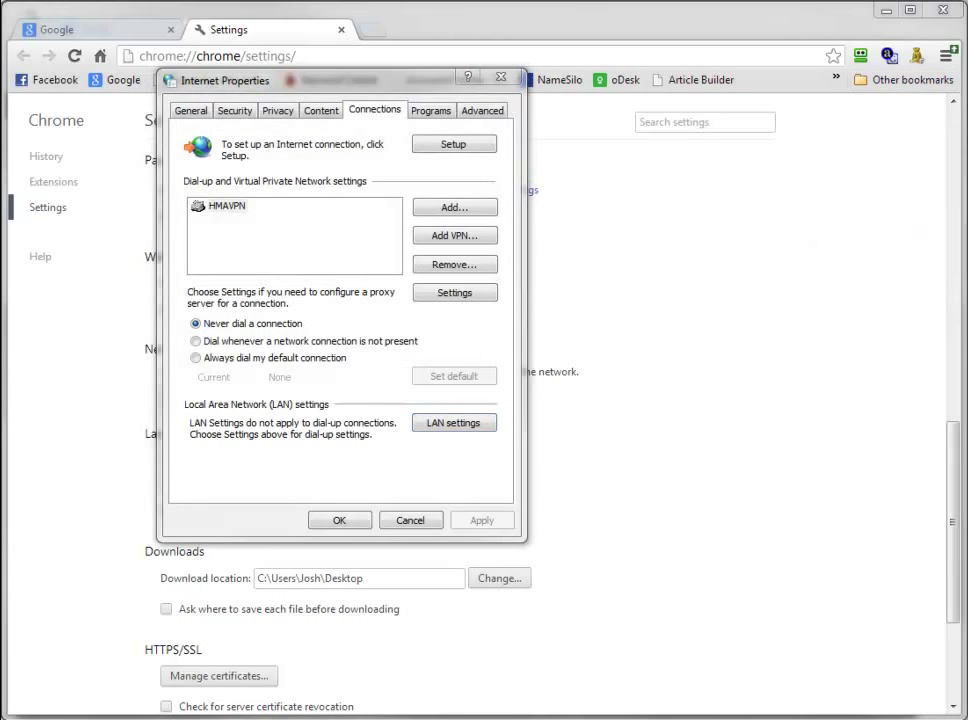
{"action": "left_click", "coordinate": [339, 520]}
{"action": "left_click", "coordinate": [112, 30]}
{"action": "left_click", "coordinate": [76, 57]}
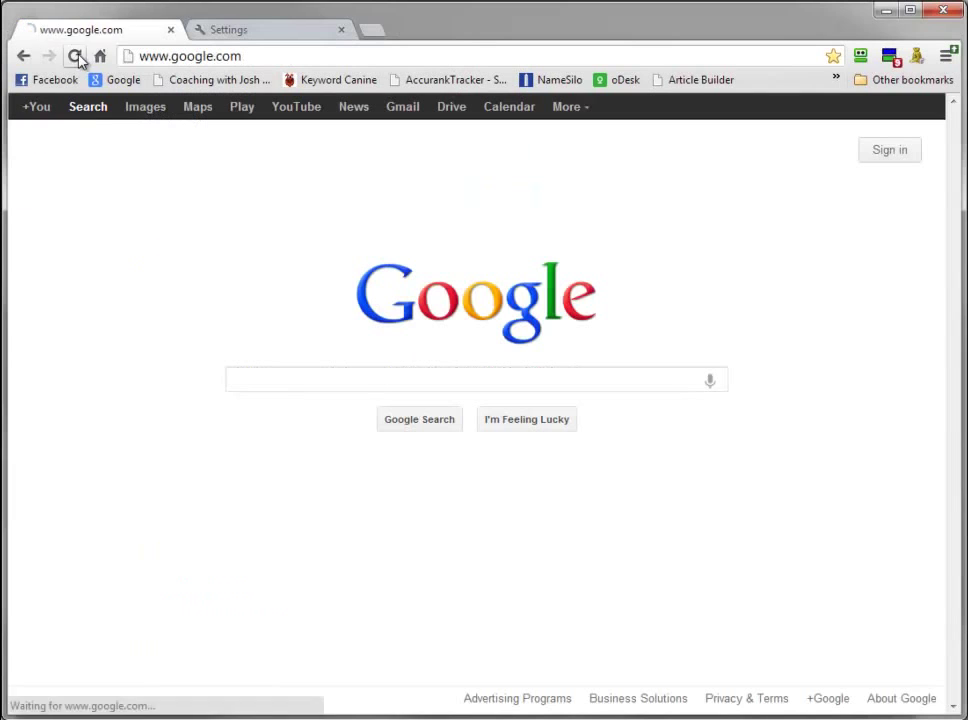